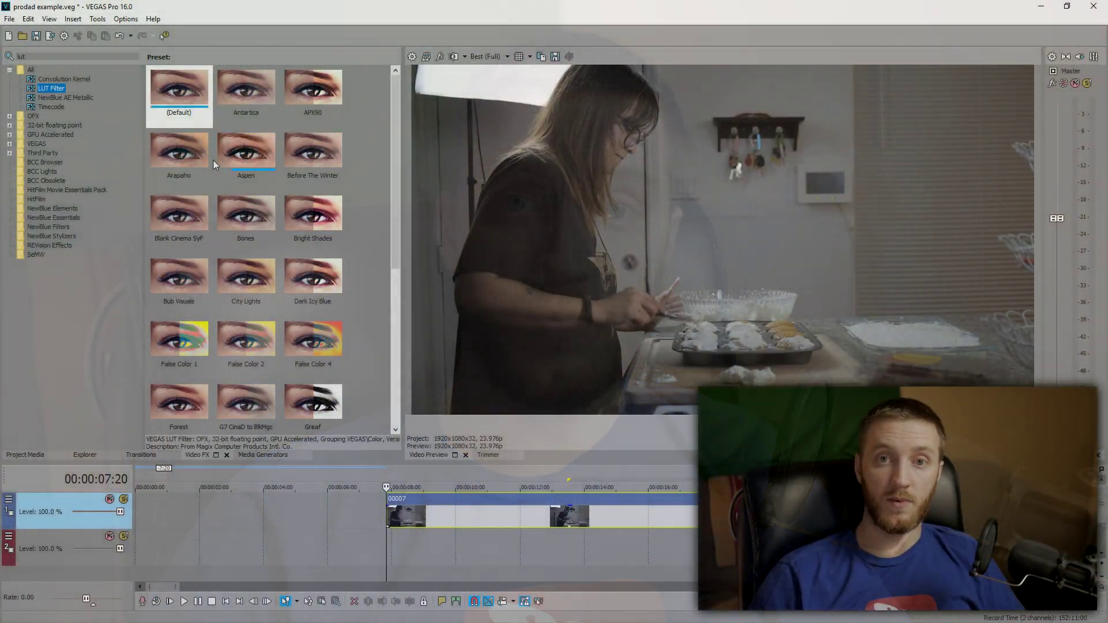
Apply the Teal-Orange 8700 - 1 LUT preset to clip 00007
scroll(290, 276, down, 4)
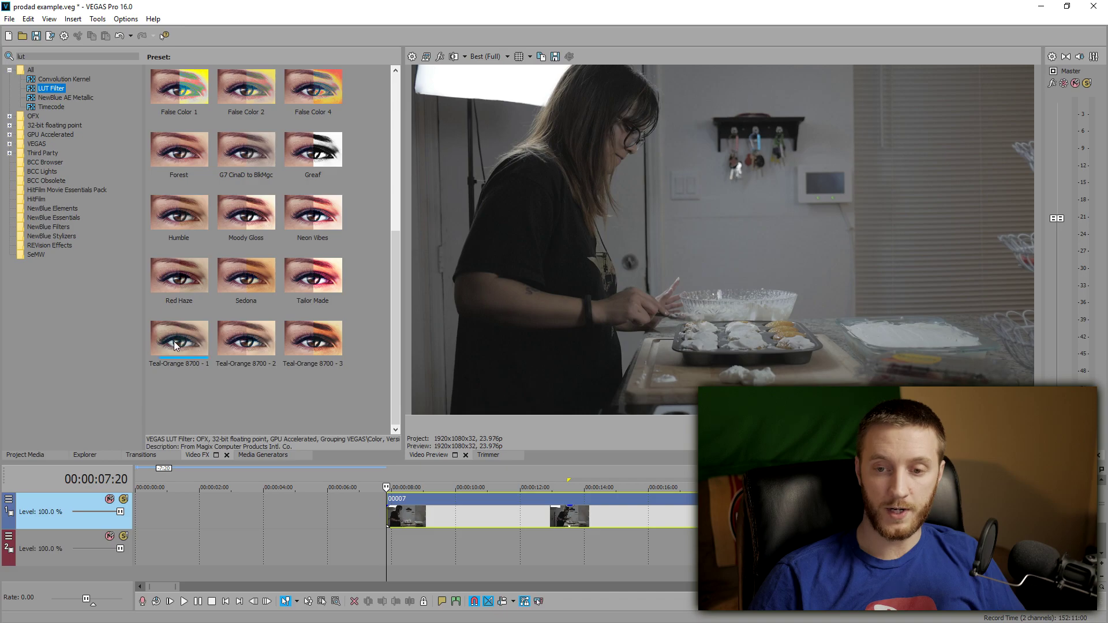
drag(171, 343, 293, 398)
drag(441, 521, 441, 521)
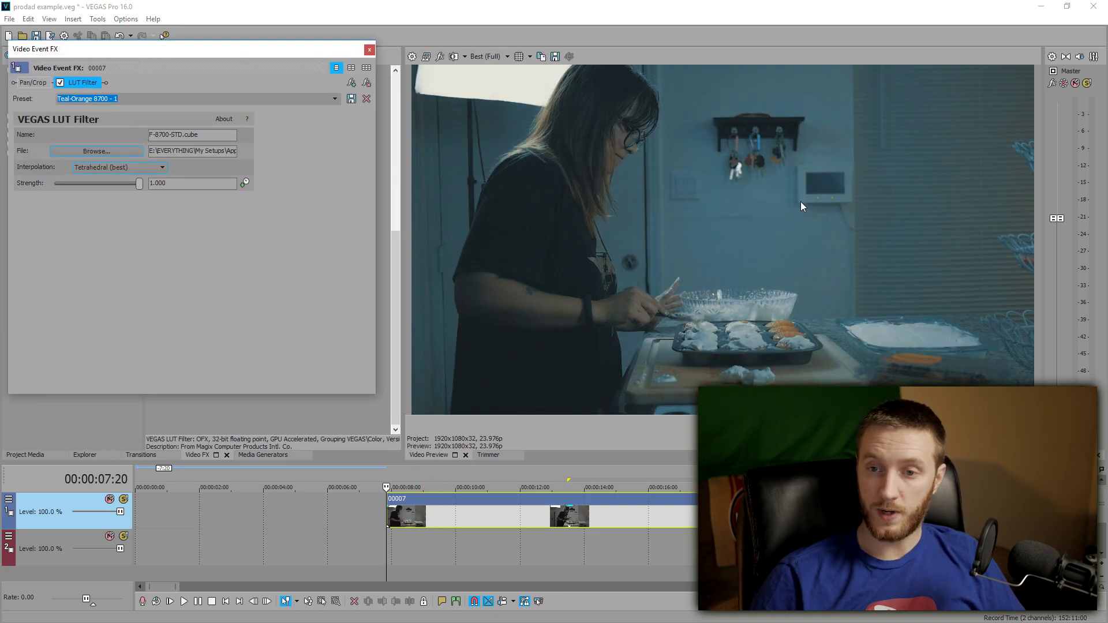
Keep LUT interpolation at Tetrahedral (best) and turn on Split-Screen View to compare with ungraded footage
click(155, 167)
click(127, 180)
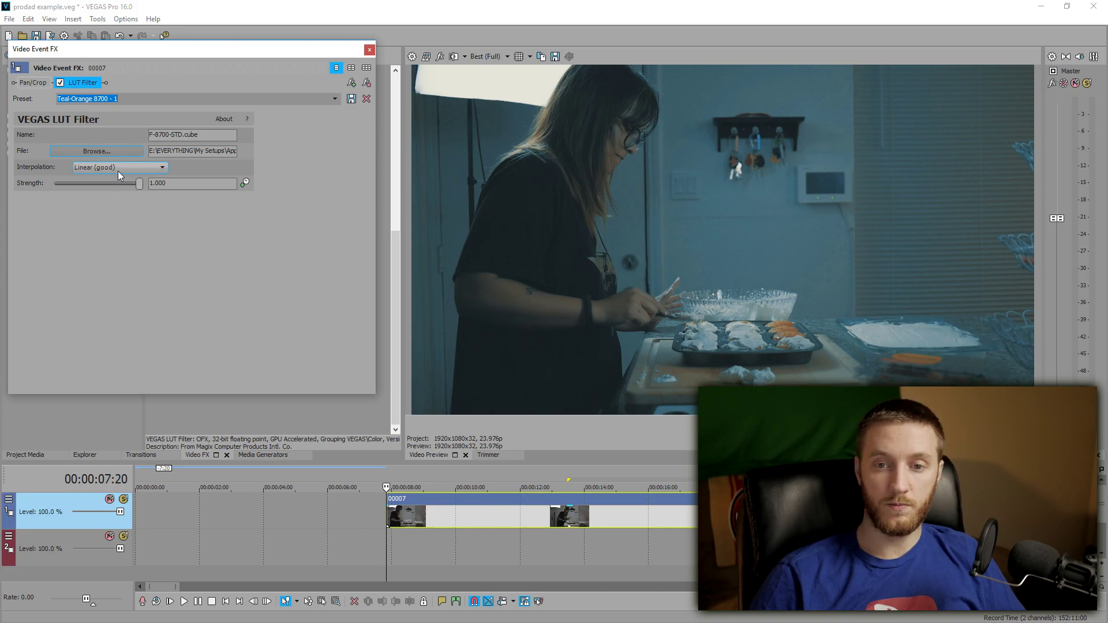
click(122, 169)
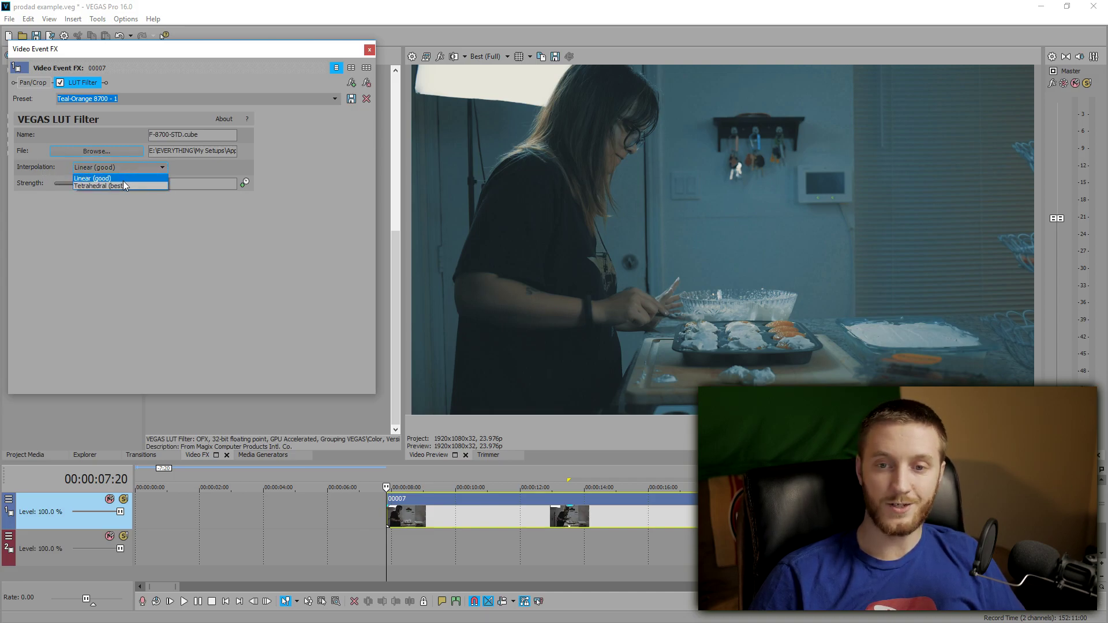
click(123, 186)
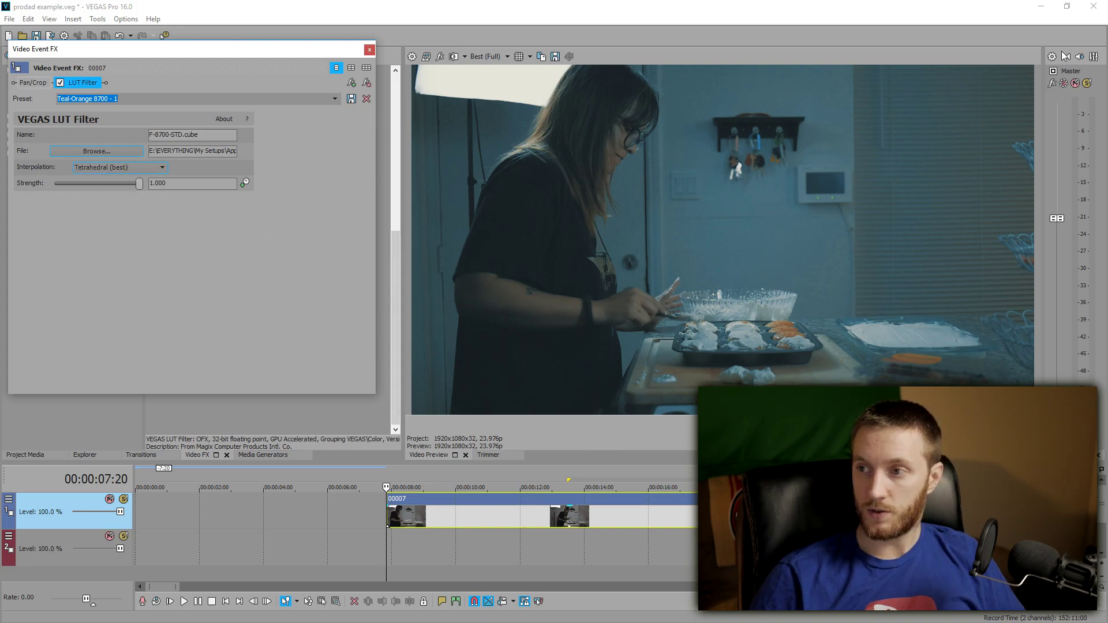
click(454, 56)
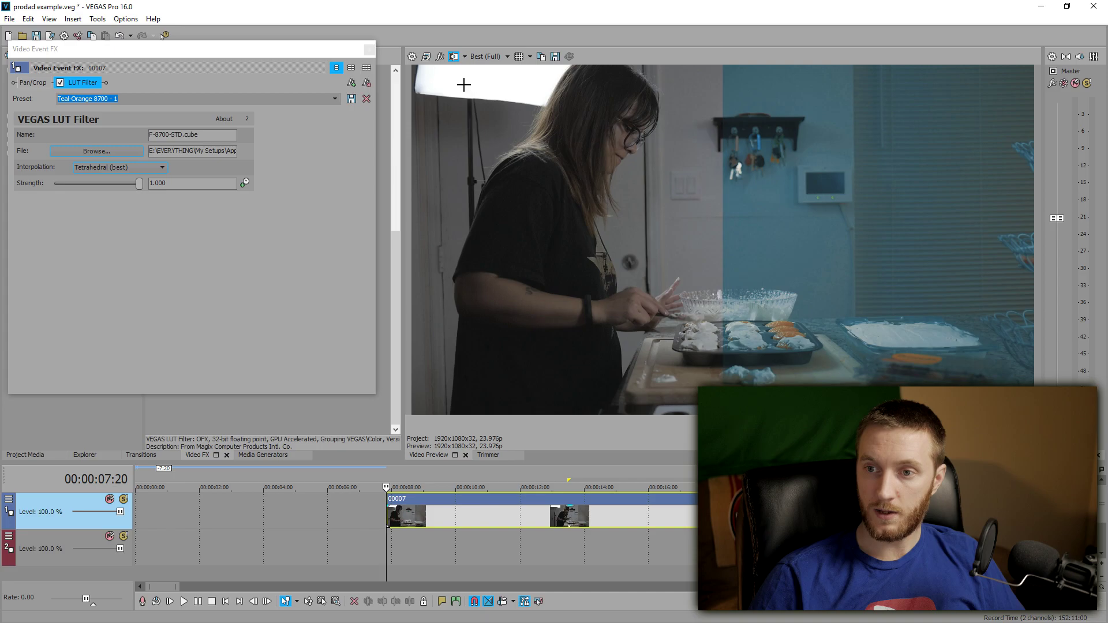
Turn off Split-Screen View to see the full frame graded with Teal-Orange at strength 1.000
click(453, 57)
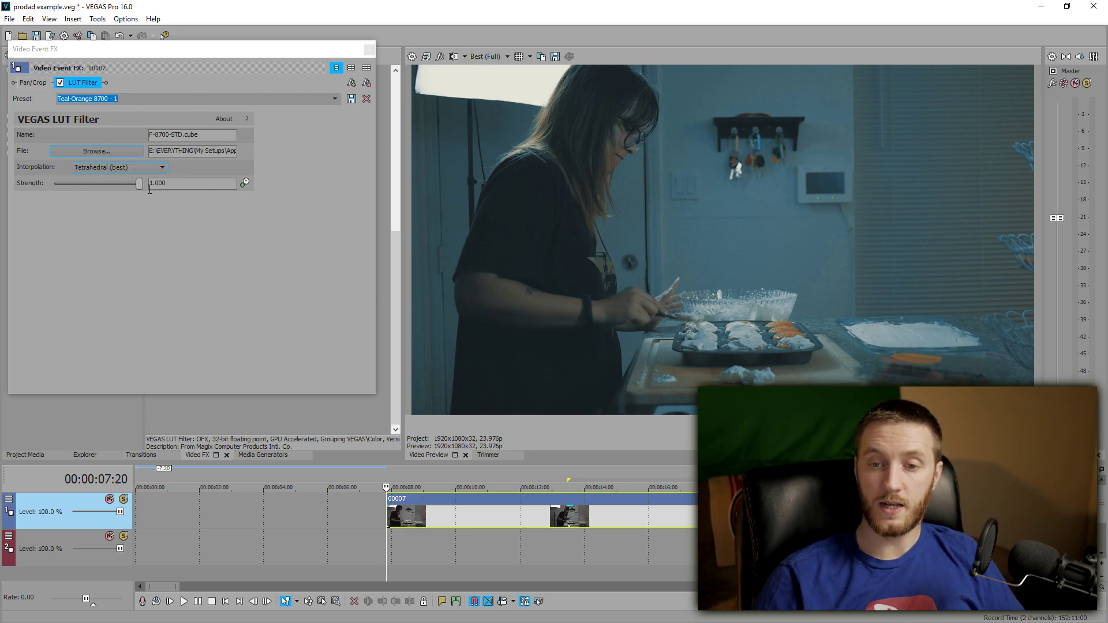
Drag the Teal-Orange LUT Strength slider down, then settle it at 0.673
drag(140, 186, 199, 192)
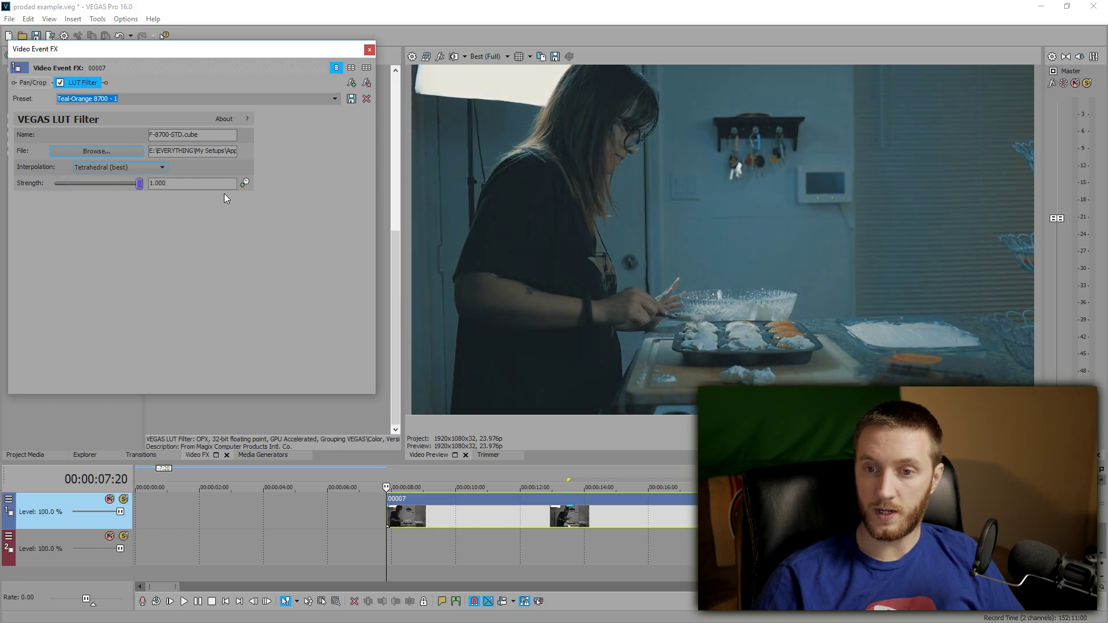
mouse_move(138, 187)
mouse_down()
mouse_move(68, 181)
mouse_move(119, 185)
mouse_up()
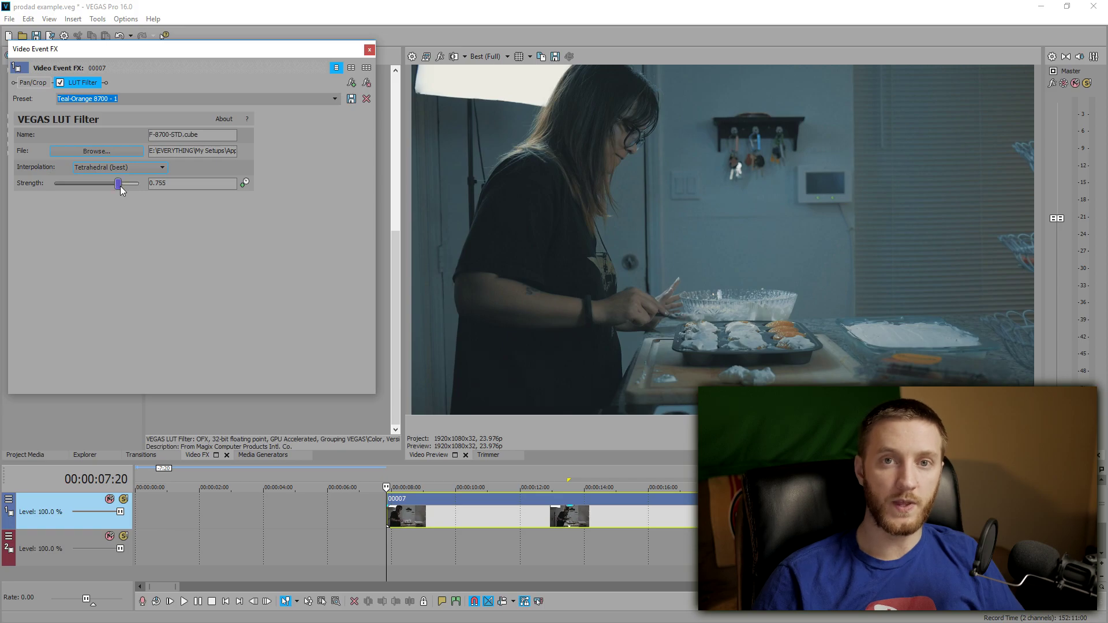
drag(112, 189, 115, 185)
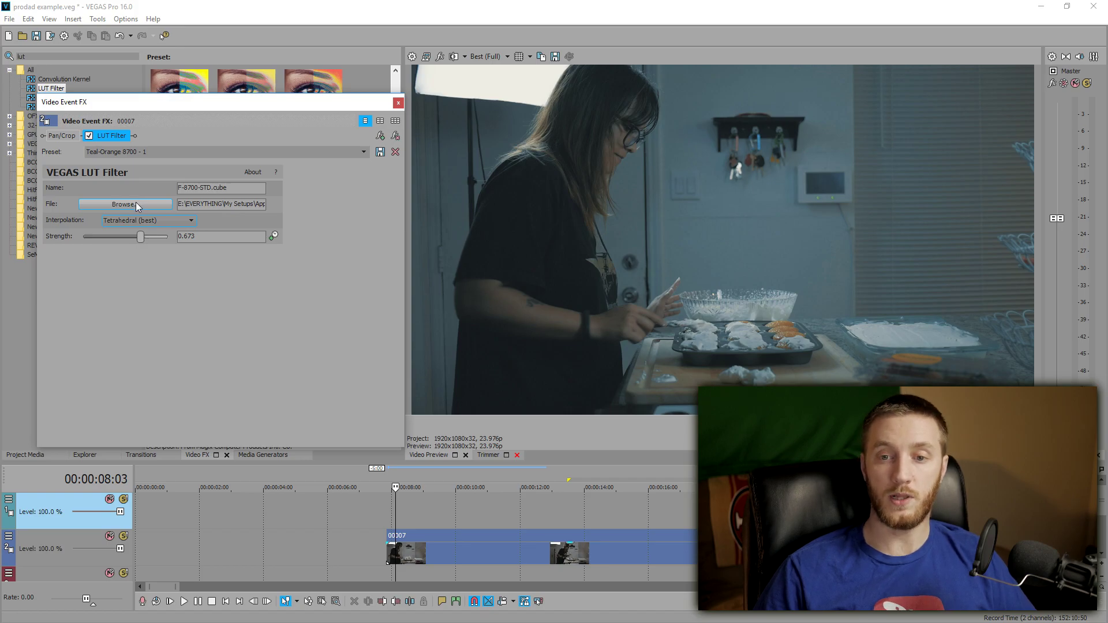
click(128, 205)
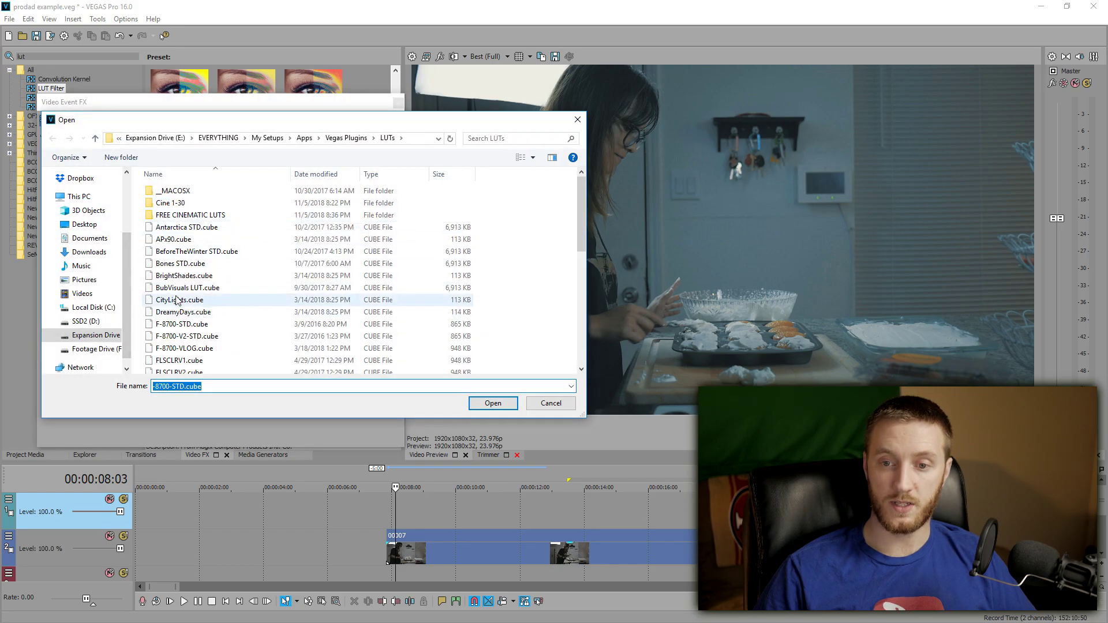
scroll(198, 334, down, 3)
scroll(198, 333, down, 5)
scroll(198, 334, up, 6)
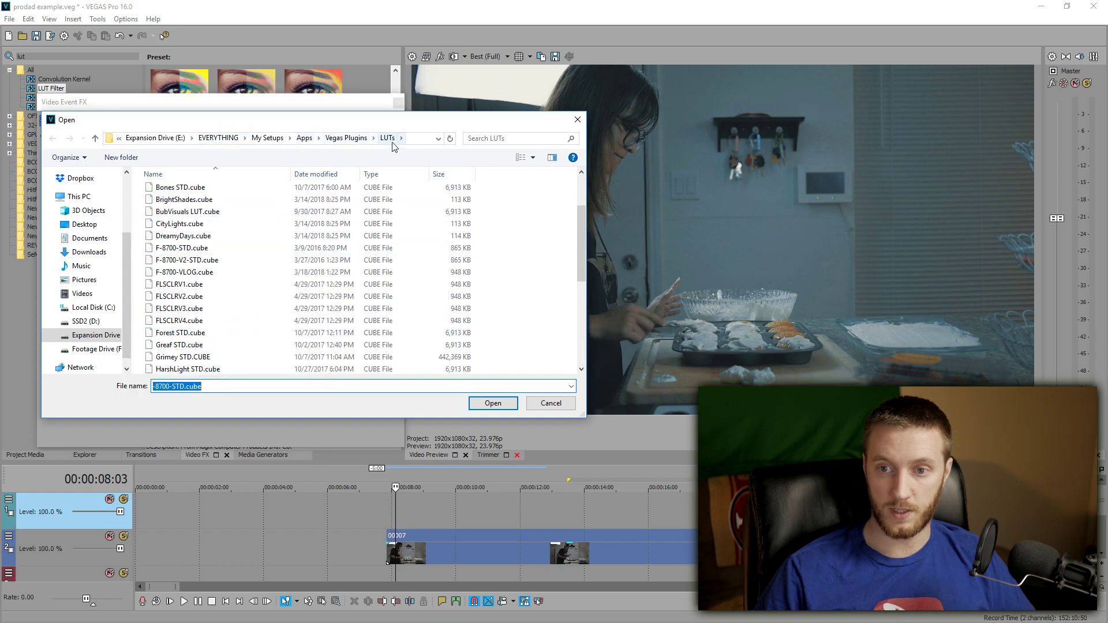
click(550, 402)
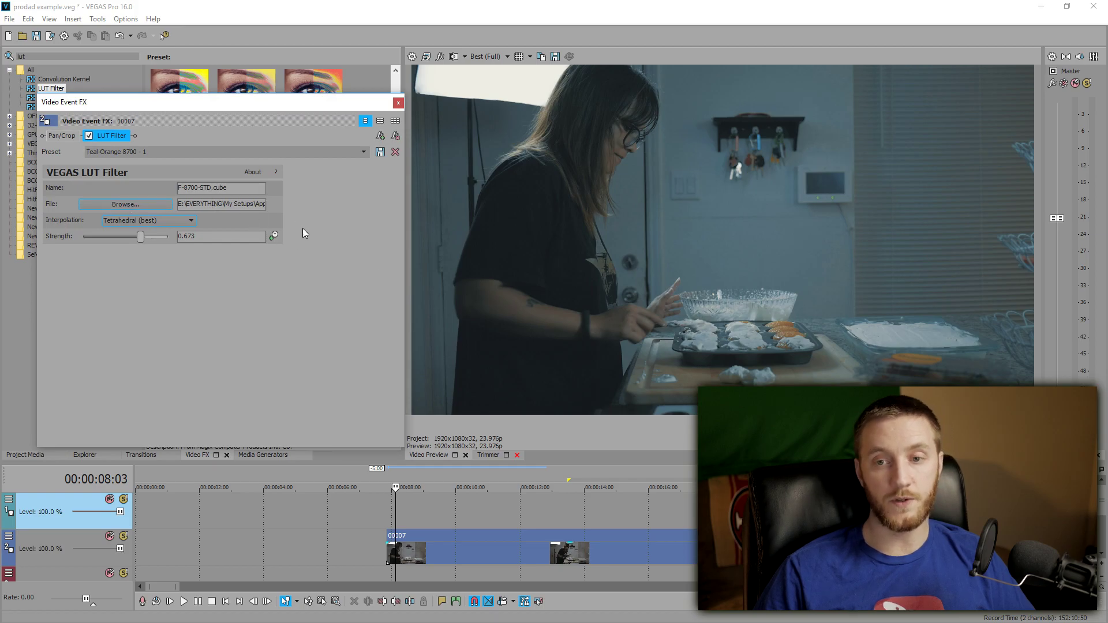
click(152, 151)
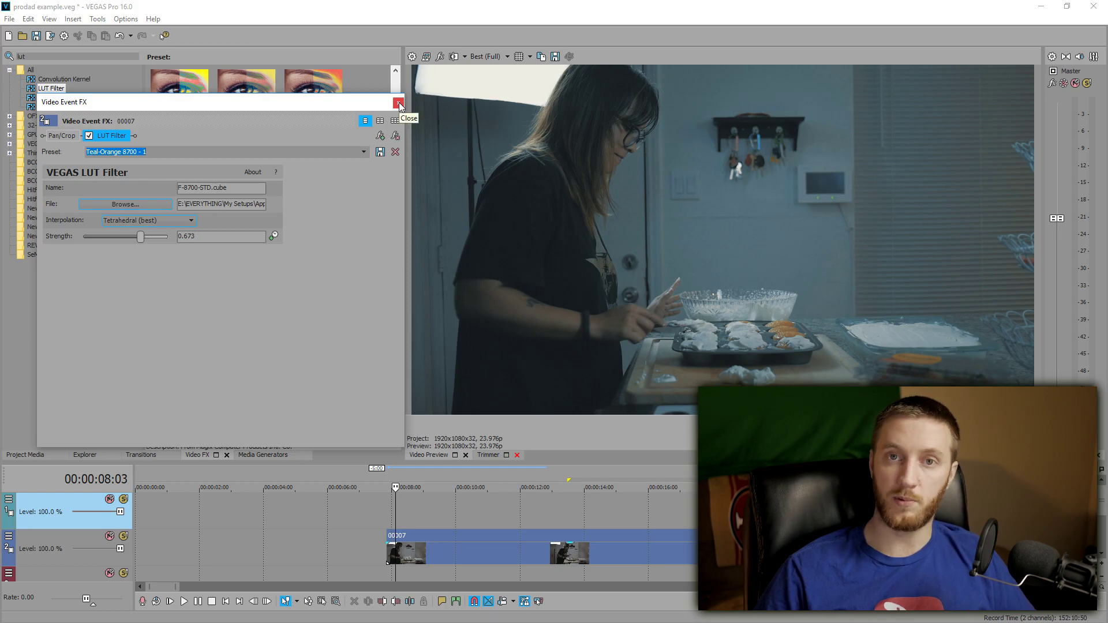
Audition LUT presets Antartica, APX90, Arapaho, Blank Cinema SyF, Bones and Bright Shades
click(170, 150)
click(363, 152)
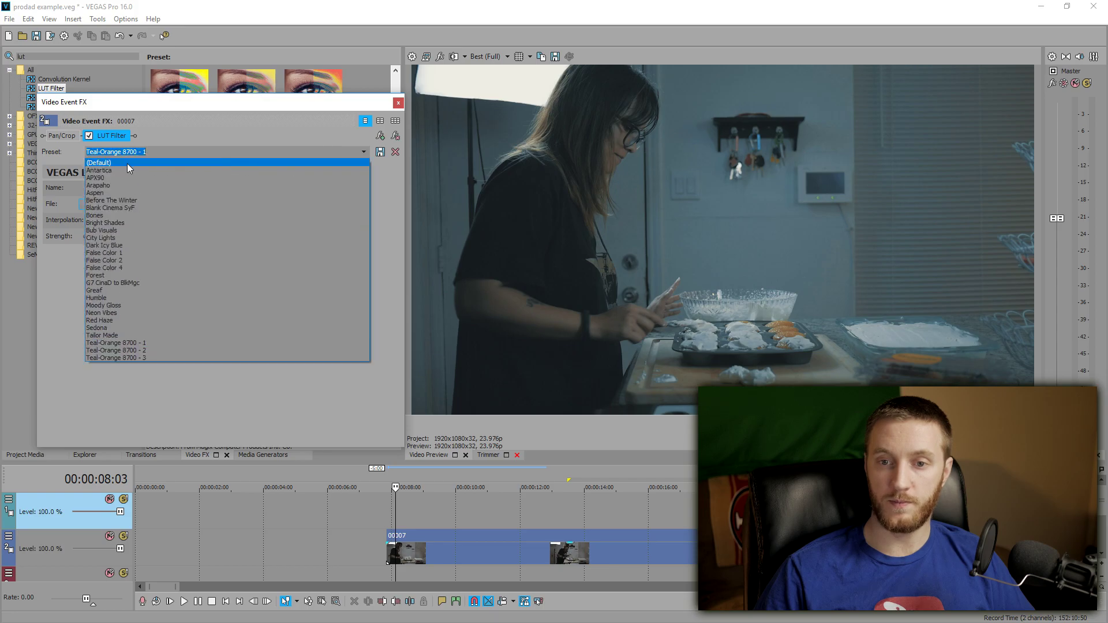
click(116, 171)
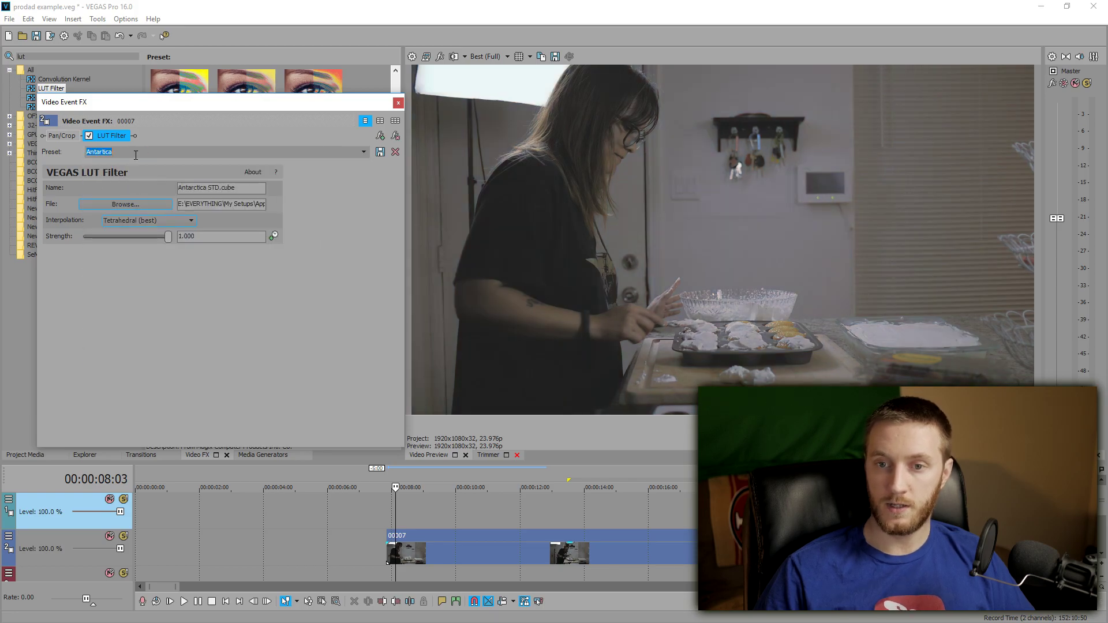
key(Down)
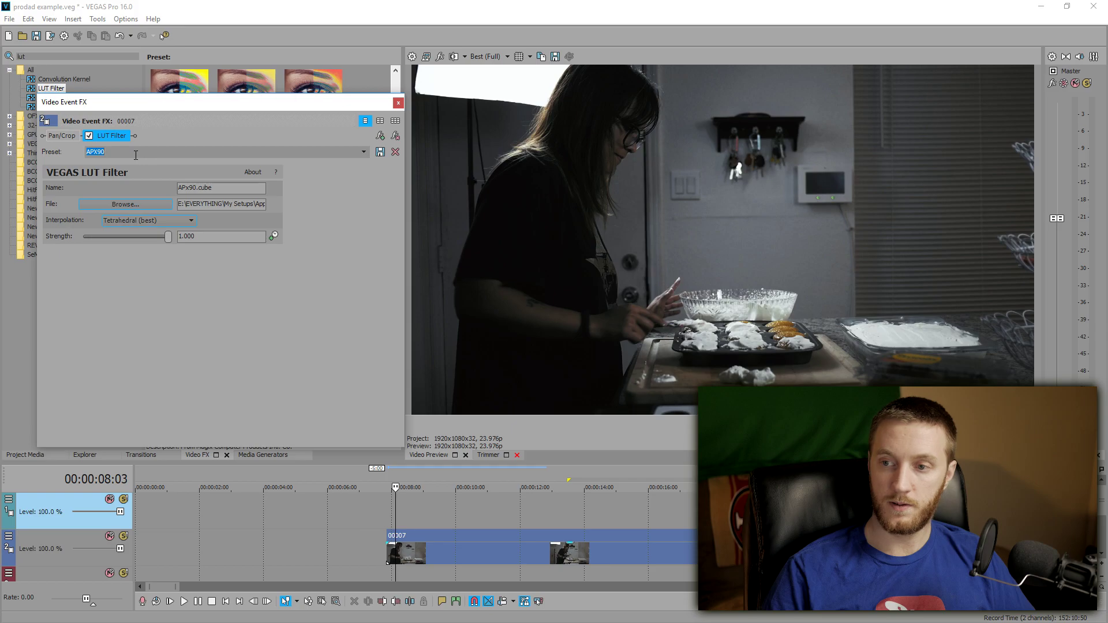
key(Down)
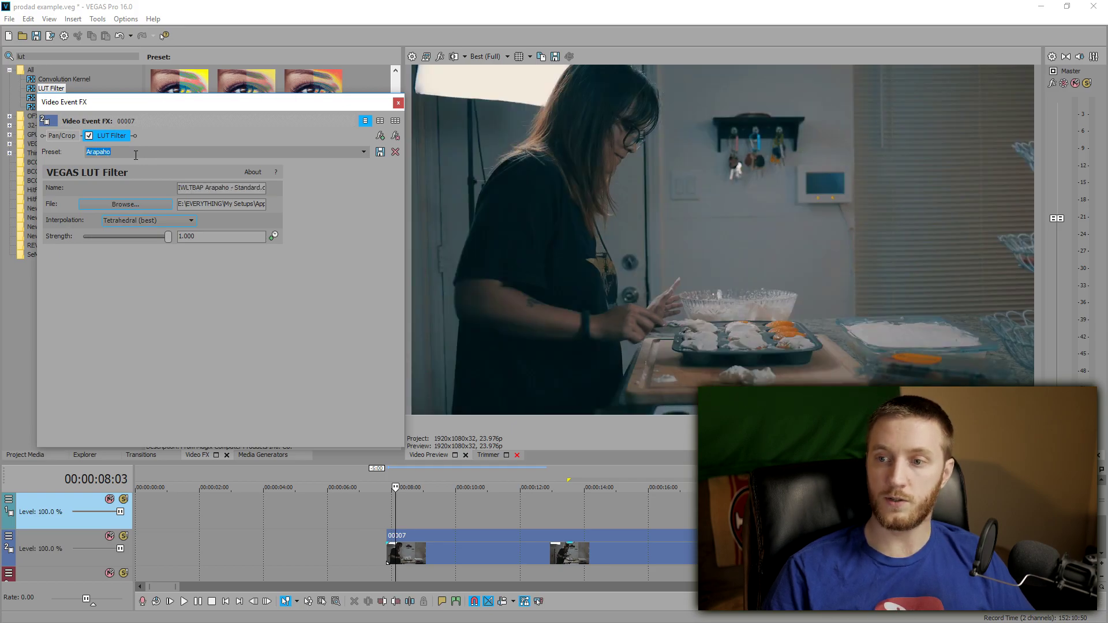
key(Down)
key(Down)
key(Down)
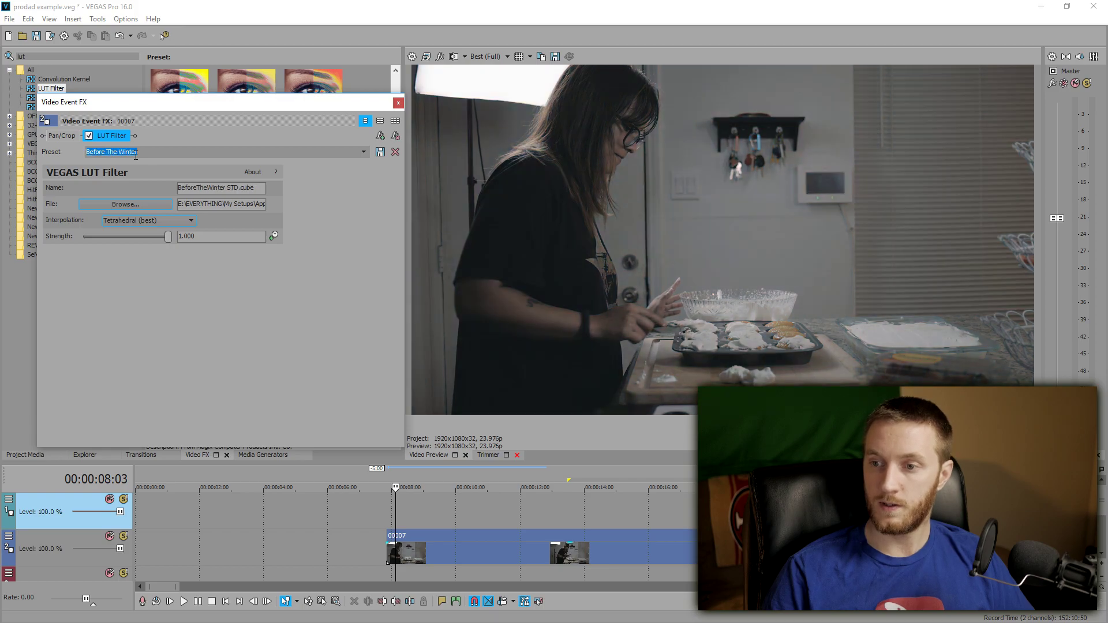
key(Down)
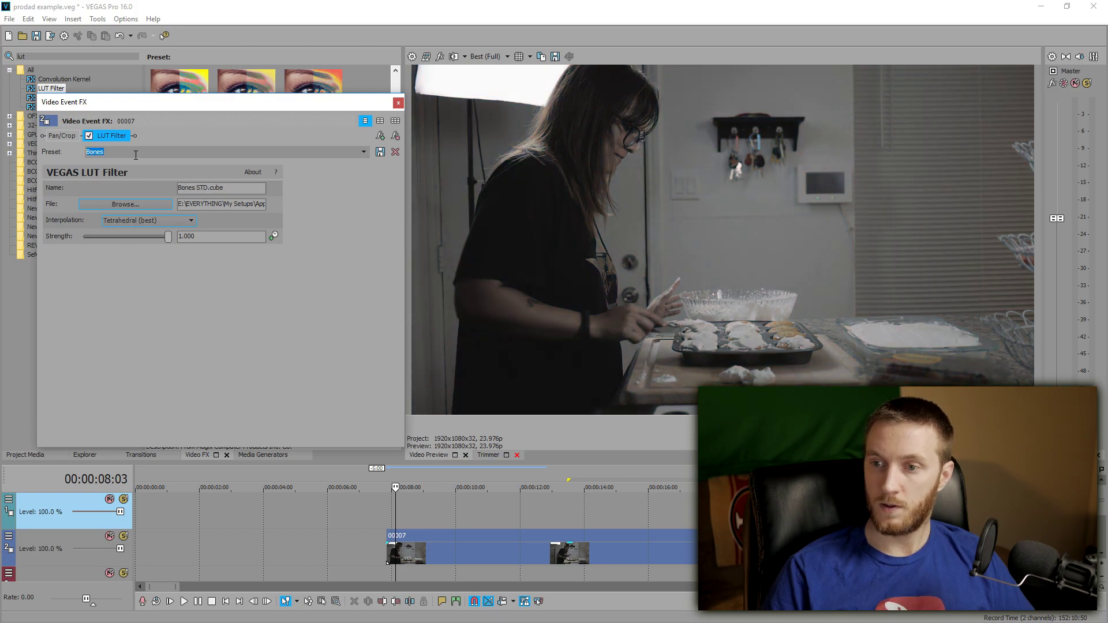
key(Down)
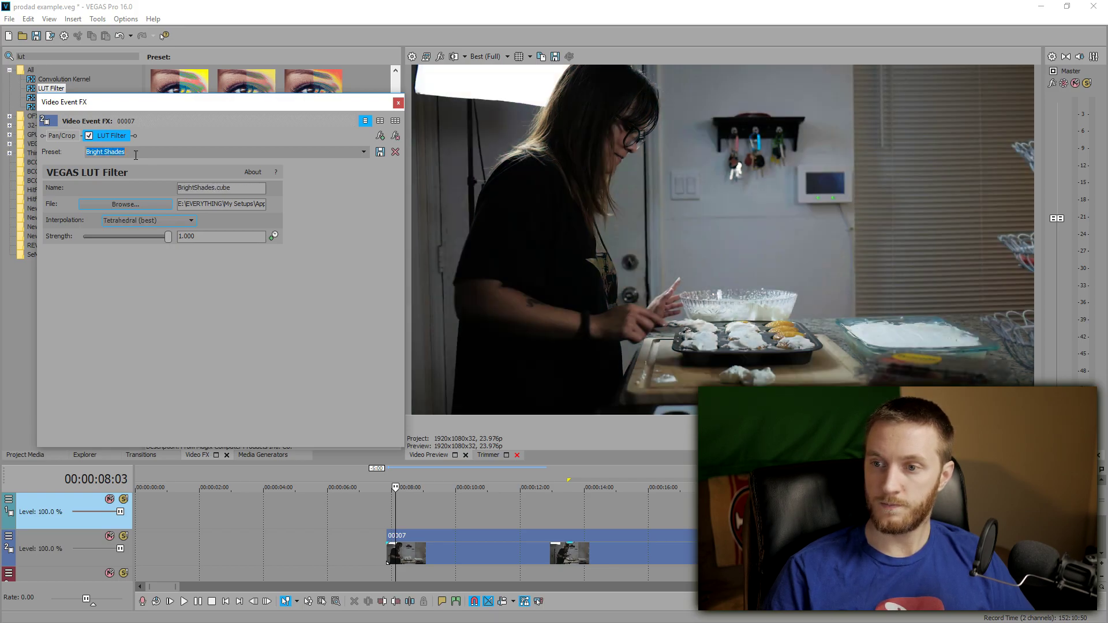
Continue through Dark Icy Blue, False Color 1 and 2, stopping on G7 CinaD to BlkMgc
key(Down)
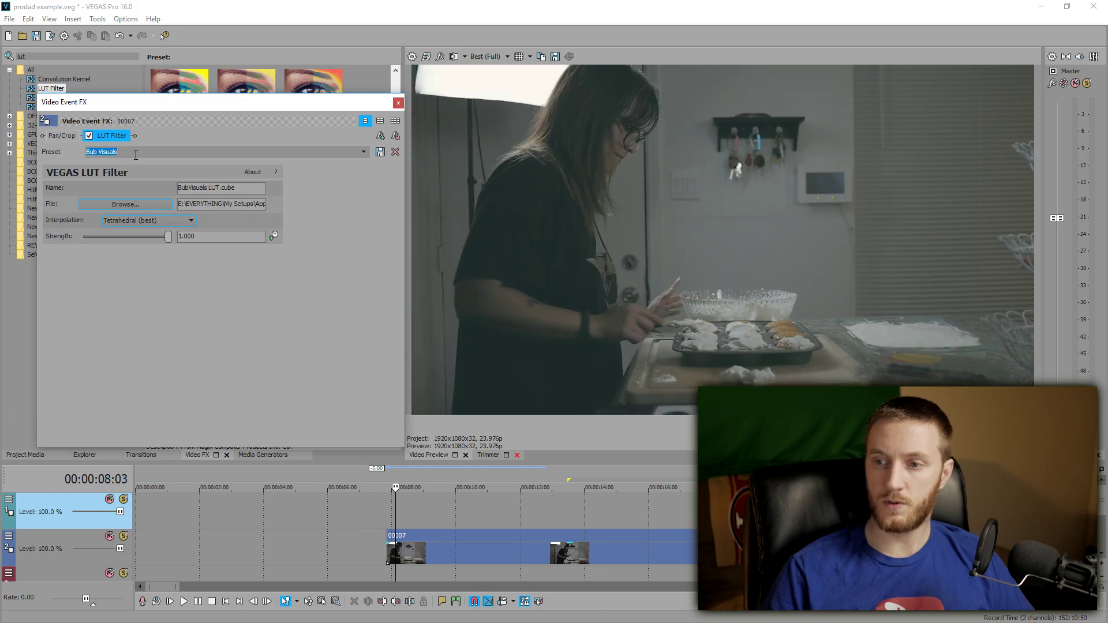
key(Down)
key(Up)
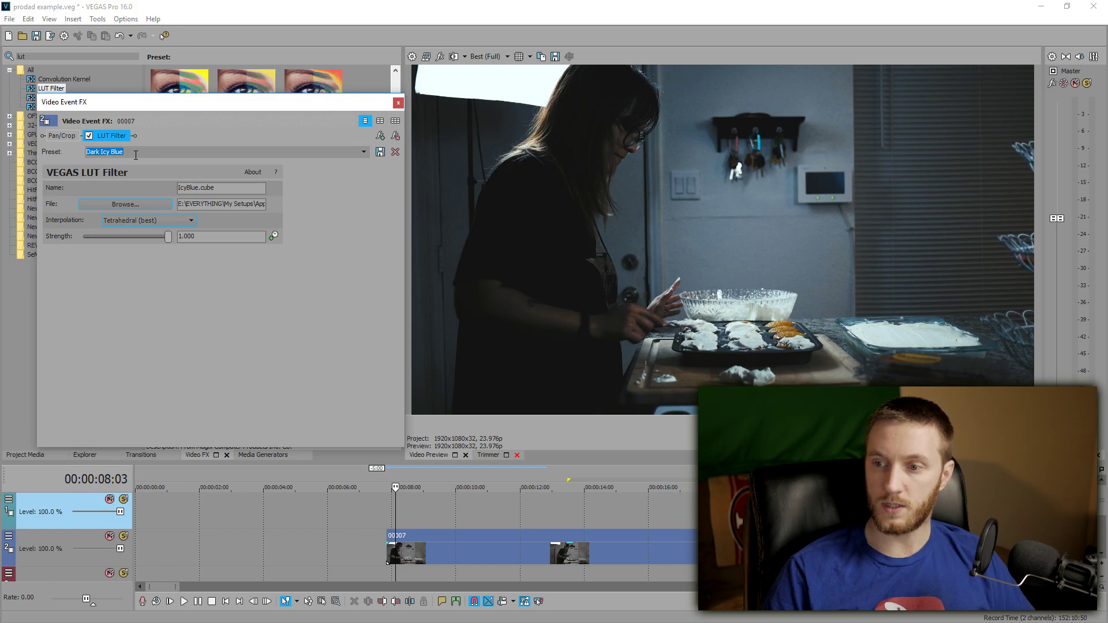
key(Down)
key(Down)
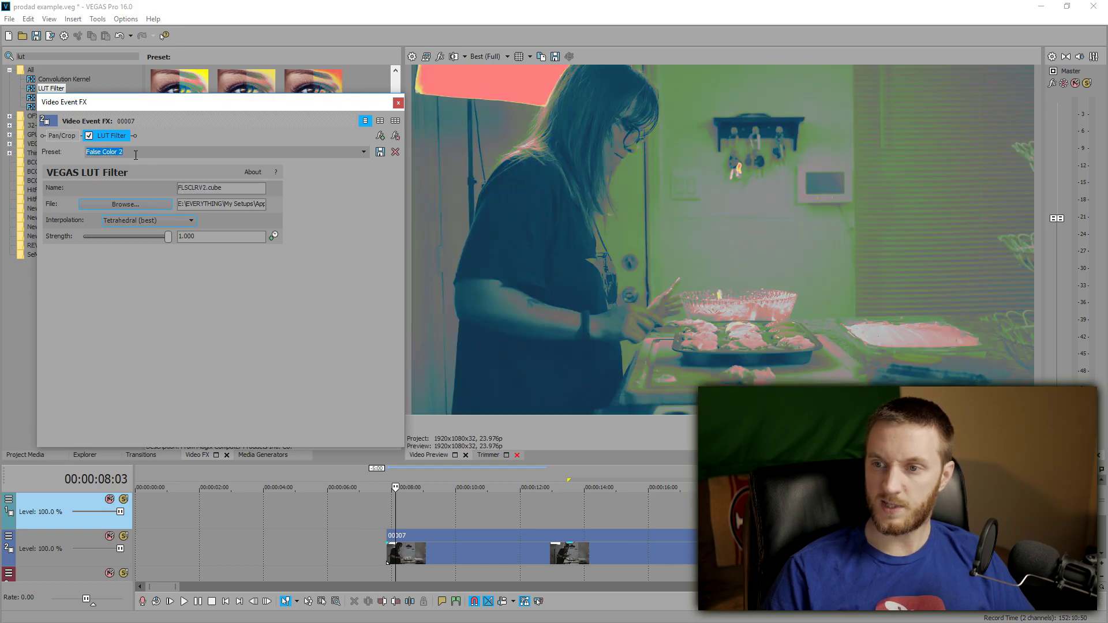
key(Down)
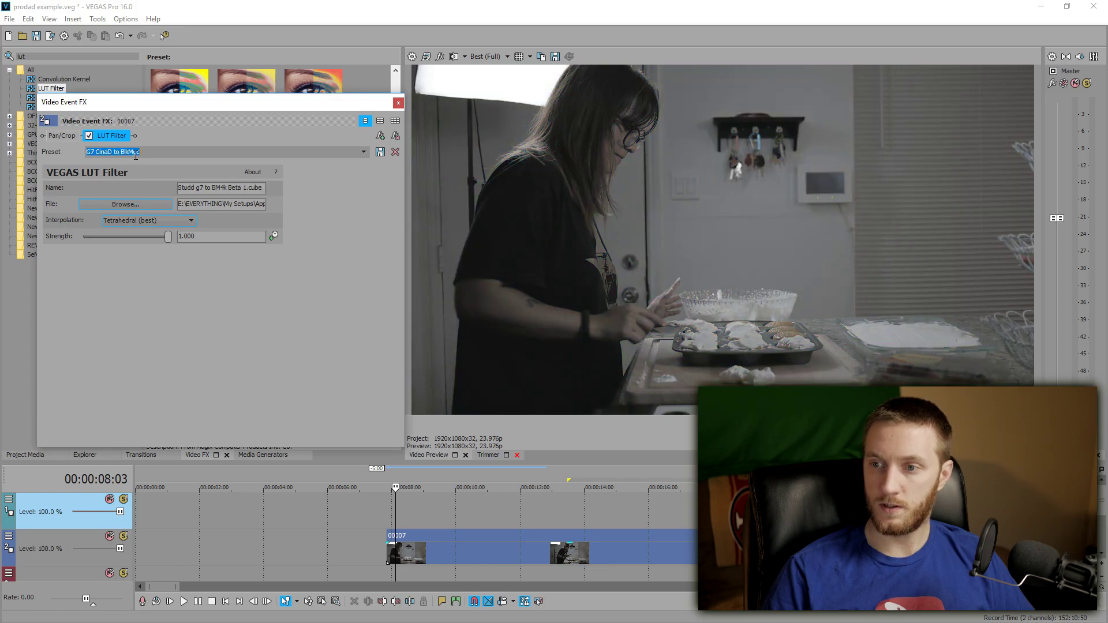
key(Down)
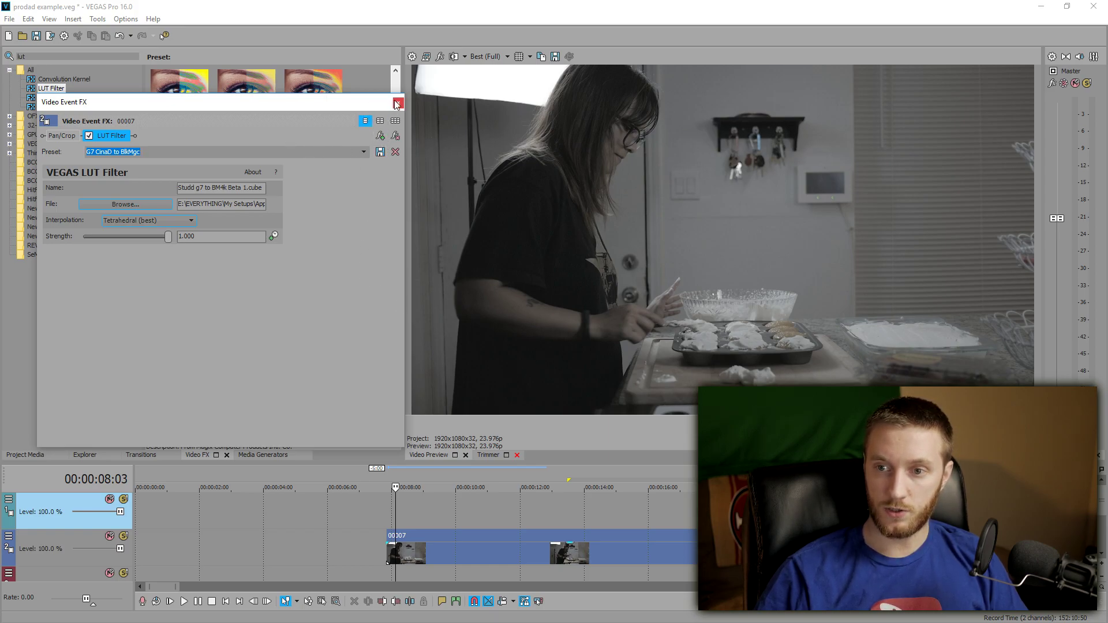
Stack the Teal-Orange 8700 - 1 LUT preset onto the kitchen clip
drag(378, 108, 586, 269)
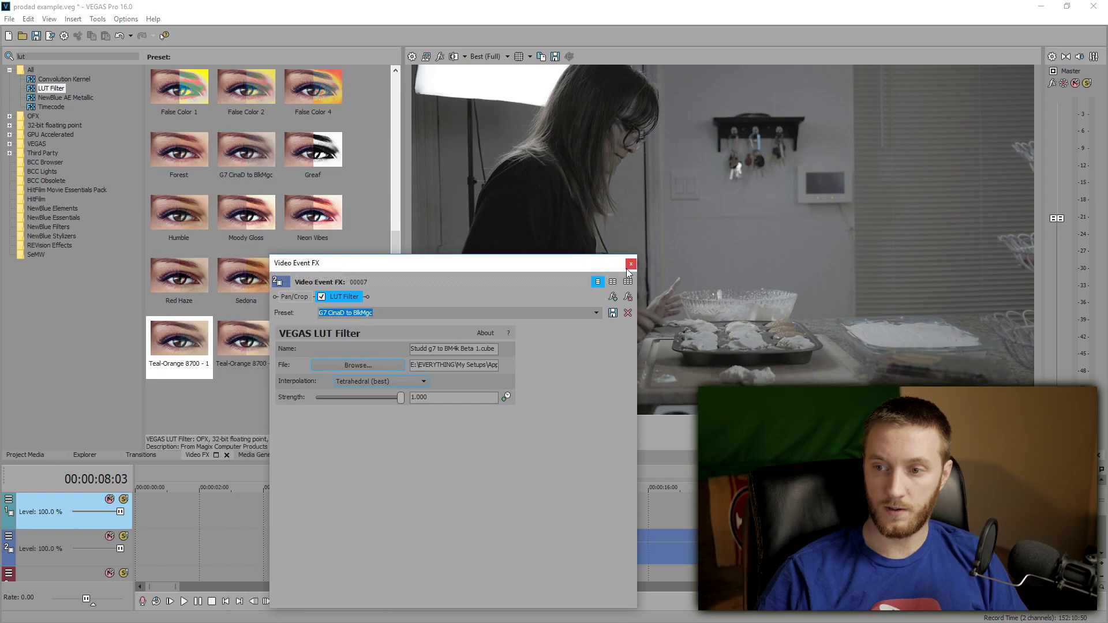
click(631, 265)
click(182, 344)
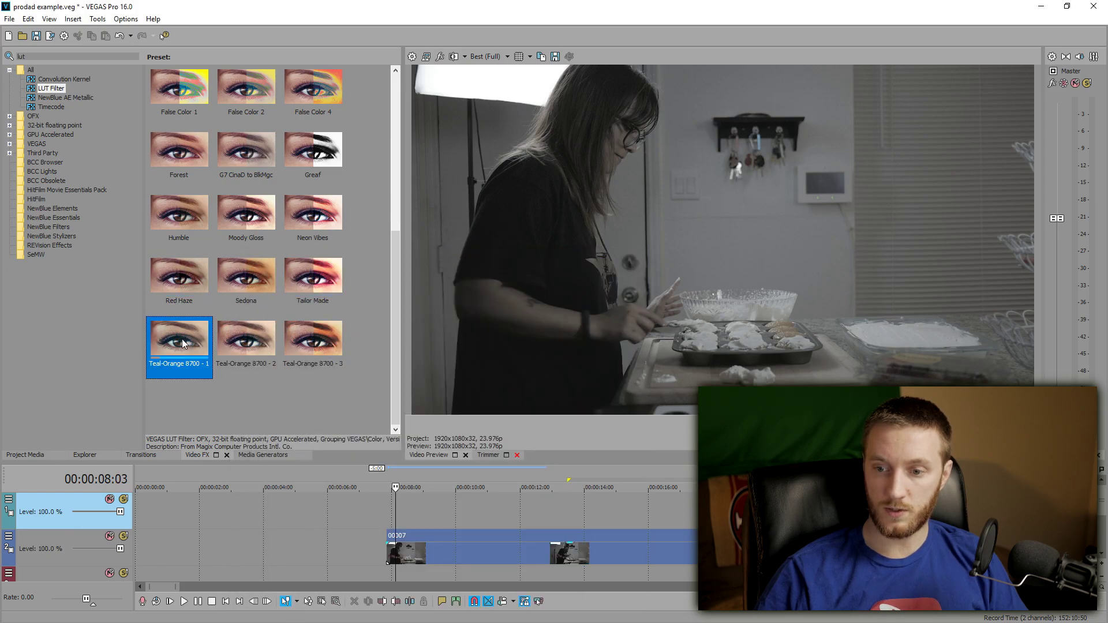
drag(438, 557, 438, 556)
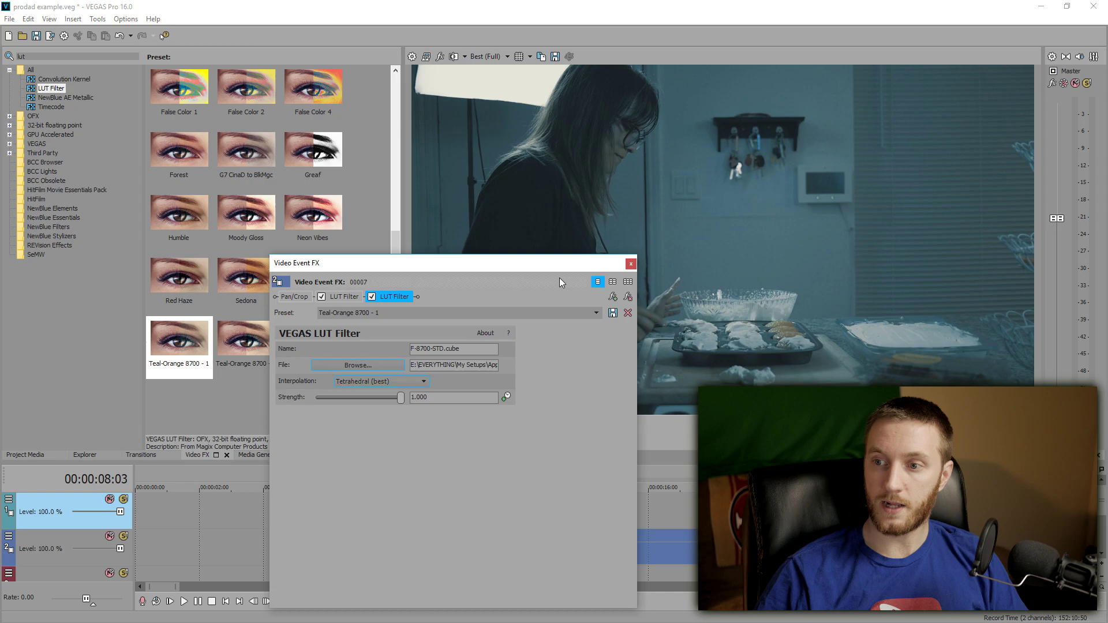
drag(506, 268, 332, 158)
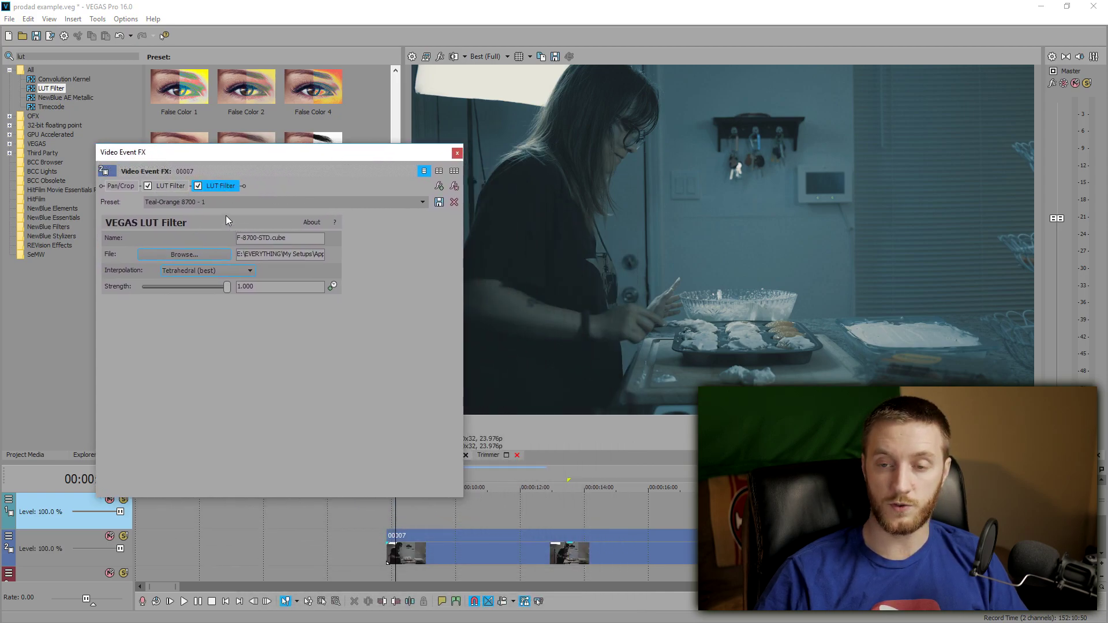
Lower LUT strengths to 0.585 for G7 CinaD to BlkMgc and 0.259 for Teal-Orange
click(216, 185)
drag(228, 287, 194, 288)
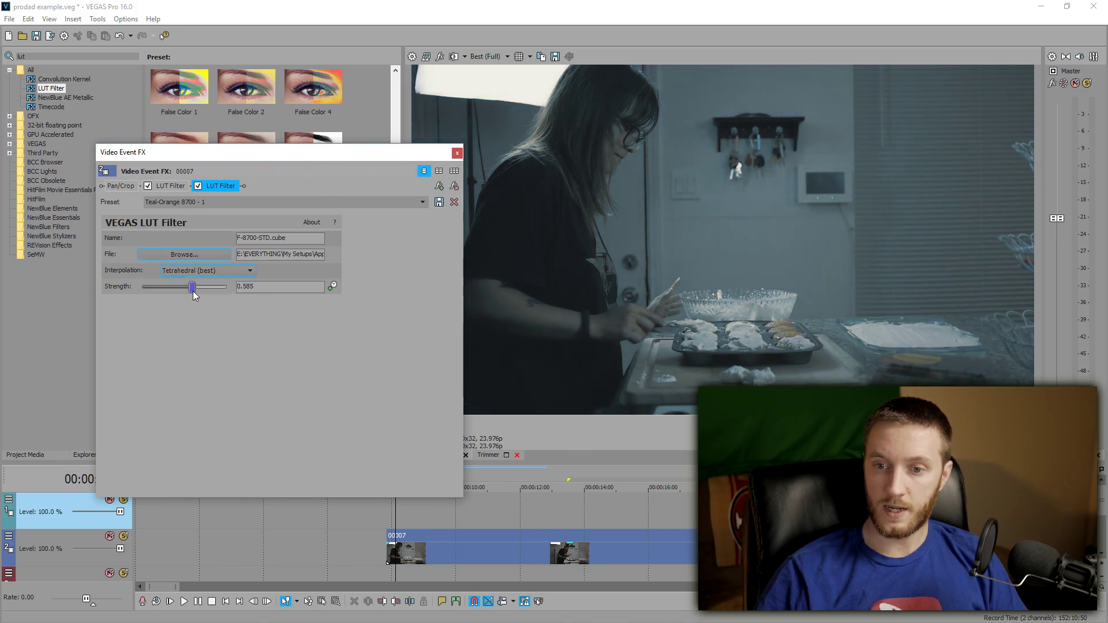
click(169, 187)
drag(226, 287, 188, 285)
click(211, 186)
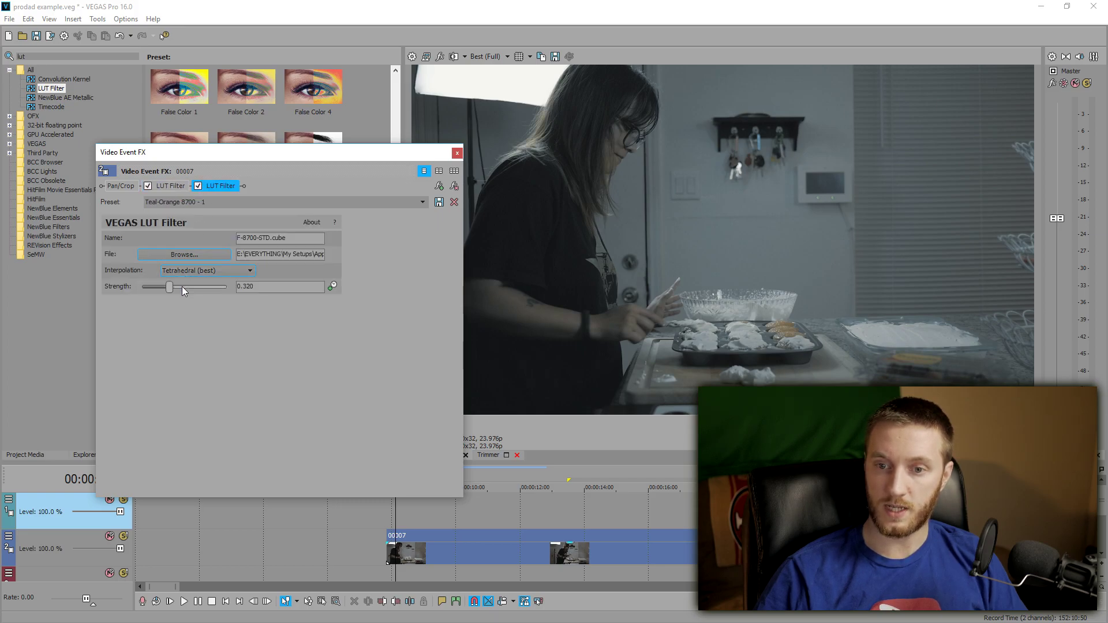
drag(184, 291, 171, 292)
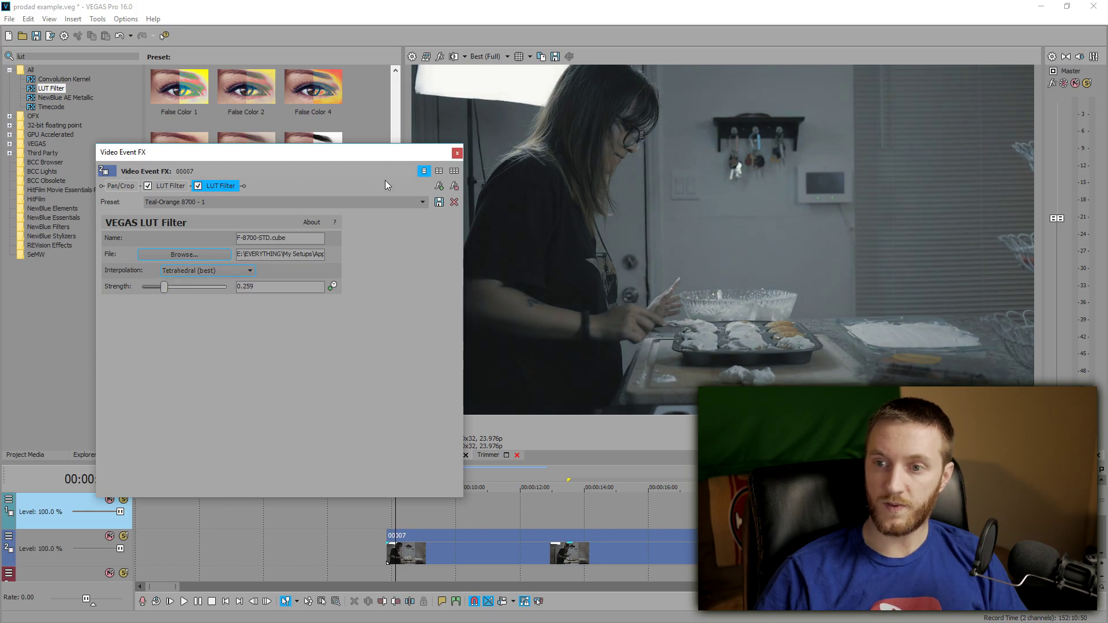
click(457, 152)
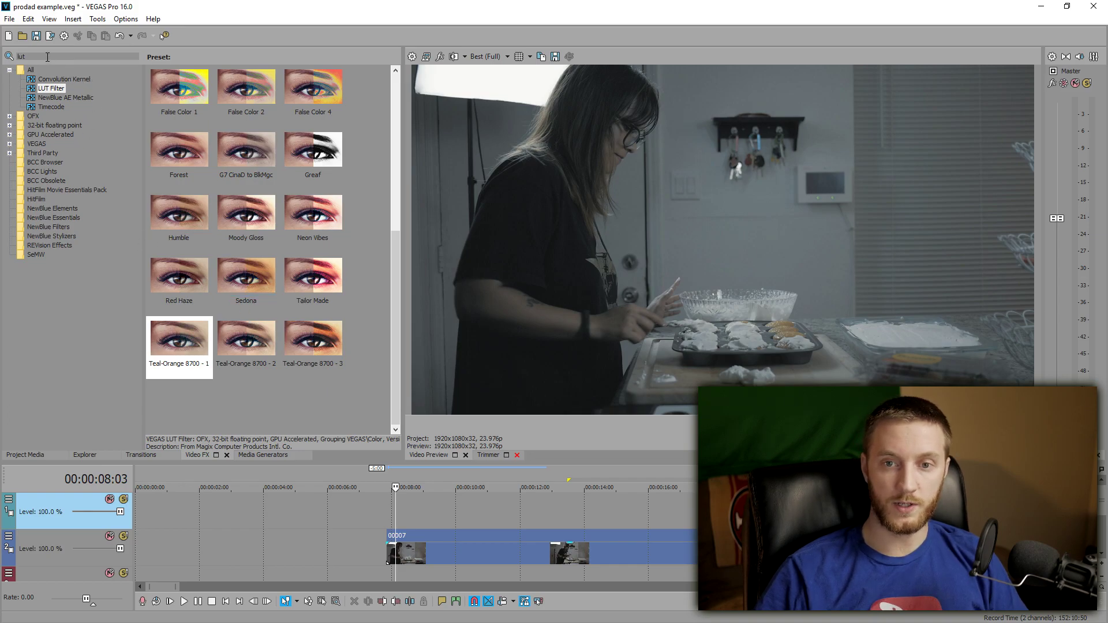
Search Video FX for 'color cor' and add the Default Color Corrector to clip 00007
click(34, 56)
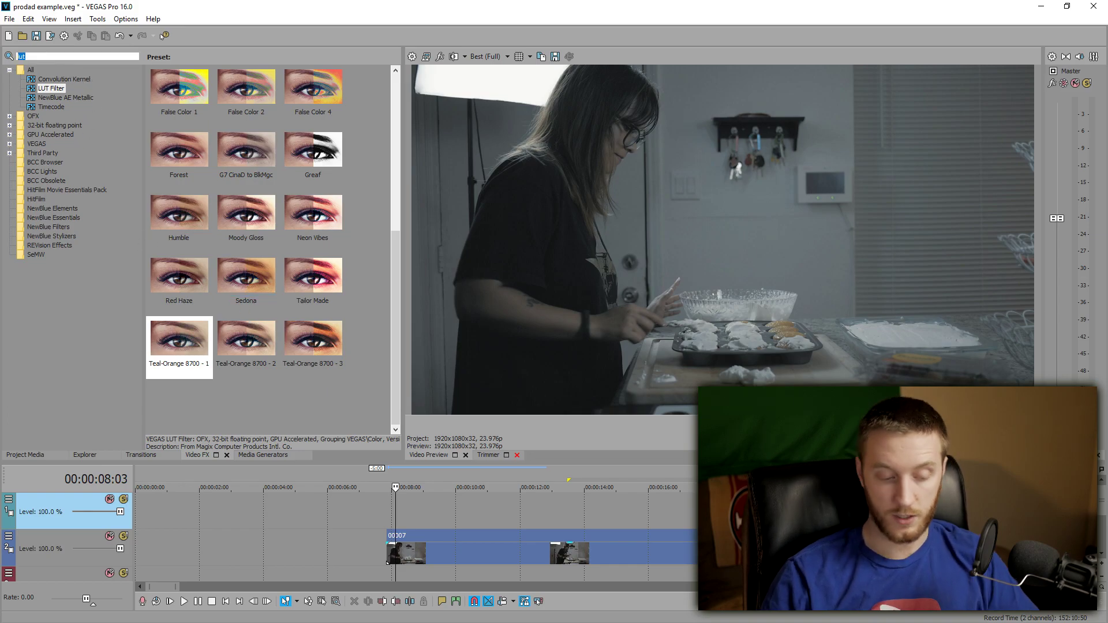
text(color cor)
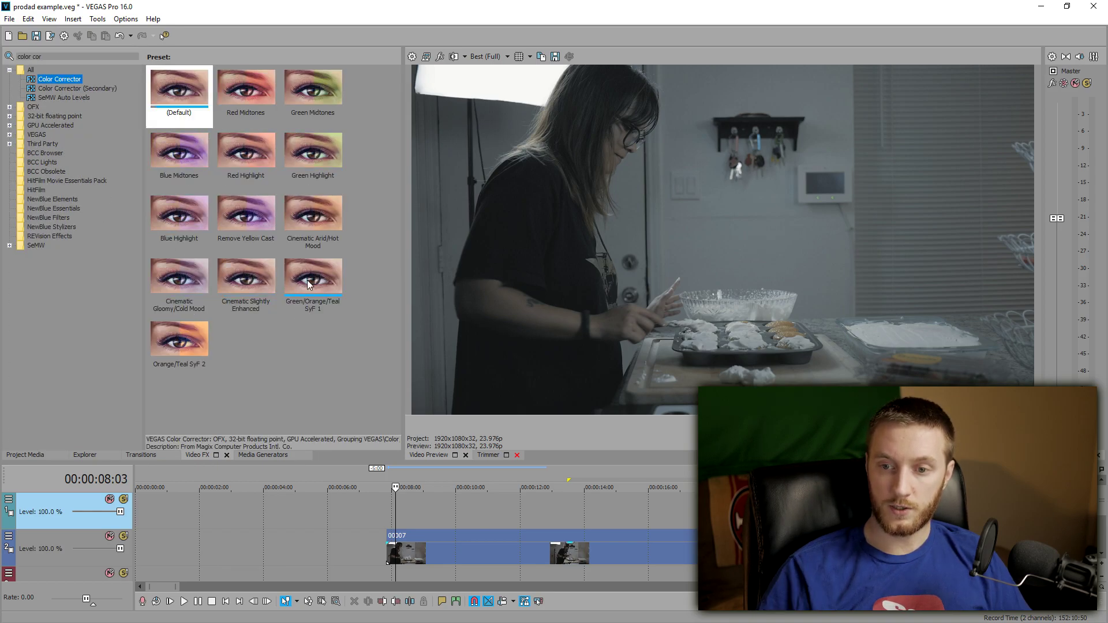
drag(178, 94, 419, 552)
drag(290, 150, 254, 56)
drag(242, 402, 243, 580)
Tint the Low, Mid and High colour wheels and raise Saturation to 2.531
click(214, 213)
drag(214, 213, 206, 212)
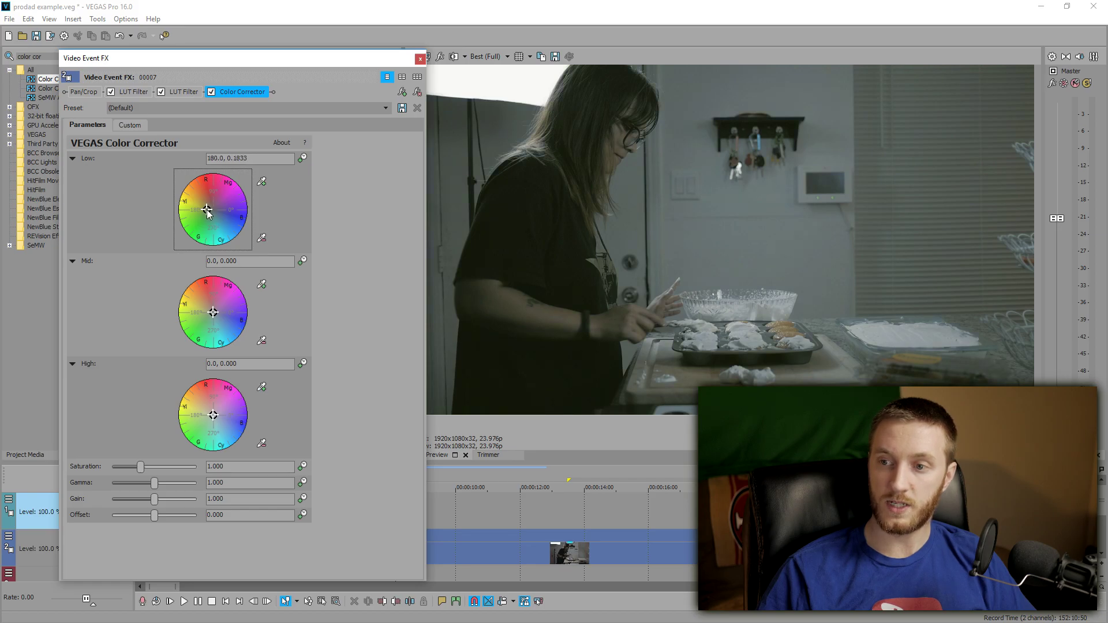
drag(213, 312, 209, 312)
mouse_move(214, 416)
mouse_down()
mouse_move(219, 423)
mouse_move(208, 397)
mouse_move(206, 412)
mouse_up()
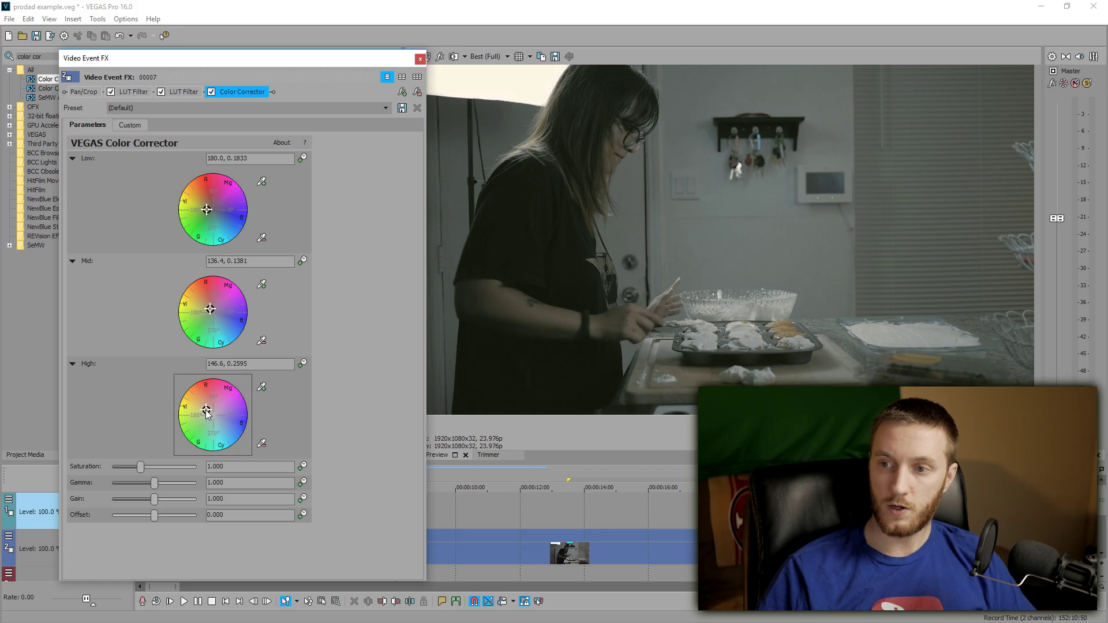
drag(141, 467, 184, 475)
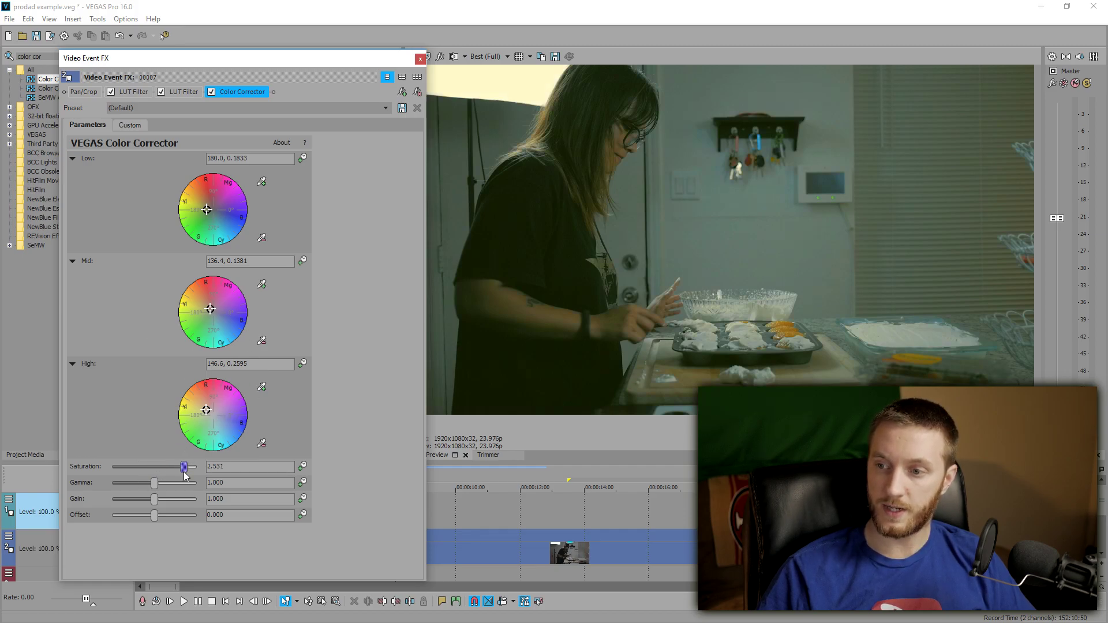
click(420, 59)
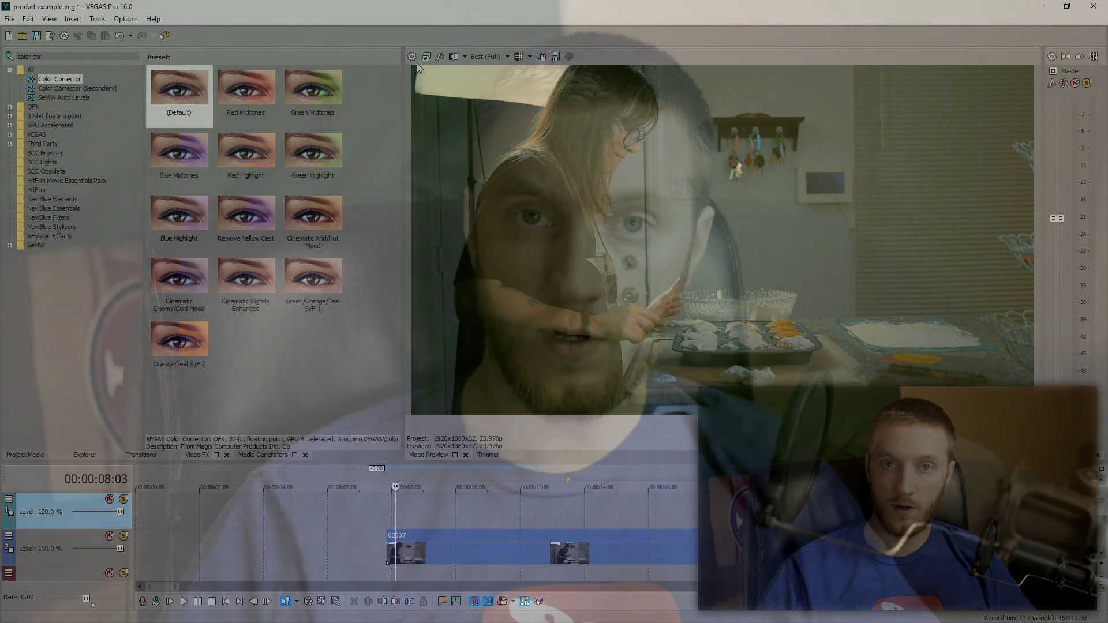